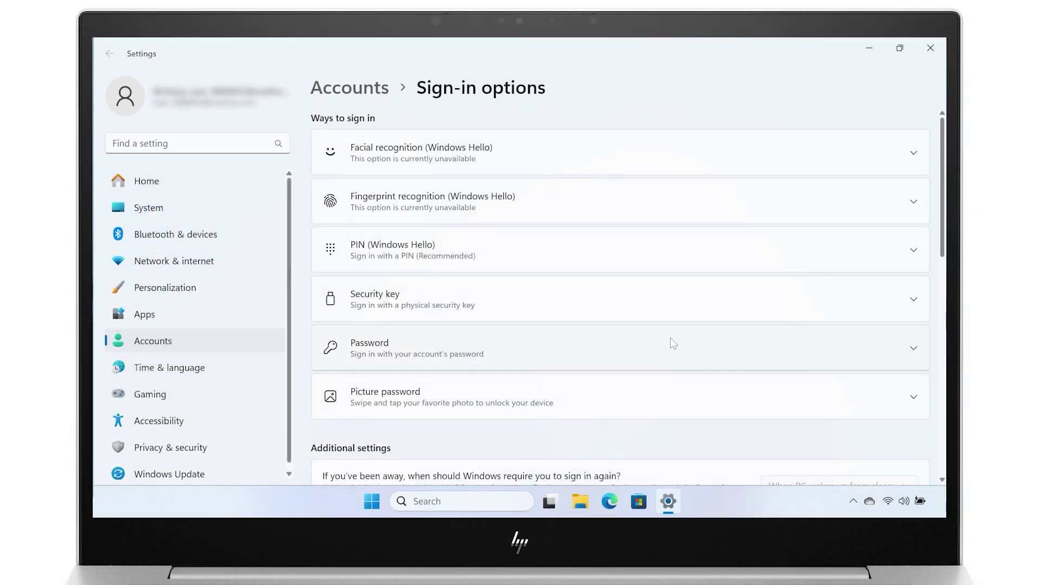
# - Change the account password: verify the current one, then set a new password with hint 'hint'
pyautogui.click(671, 347)
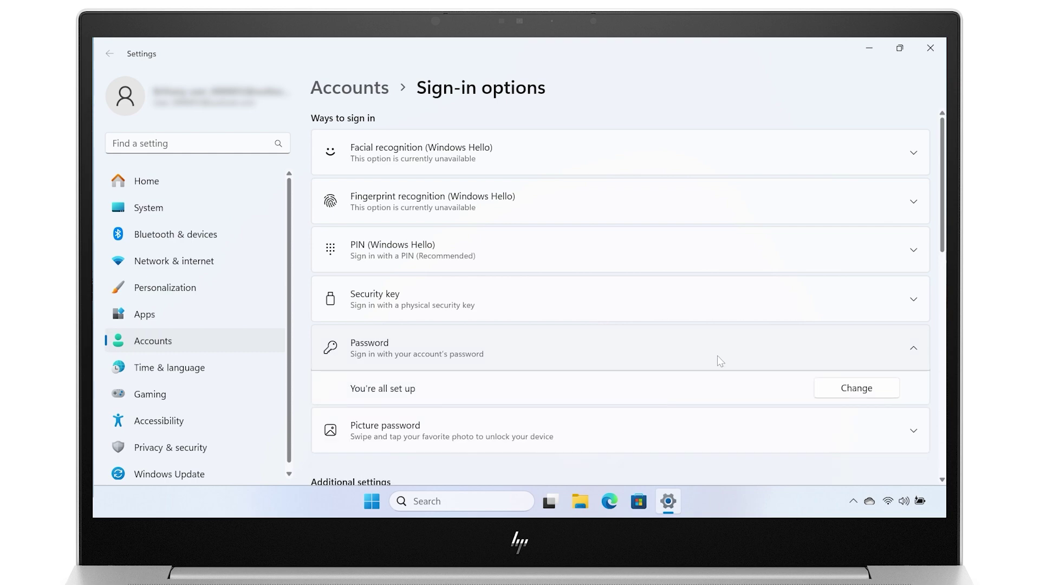
pyautogui.click(826, 391)
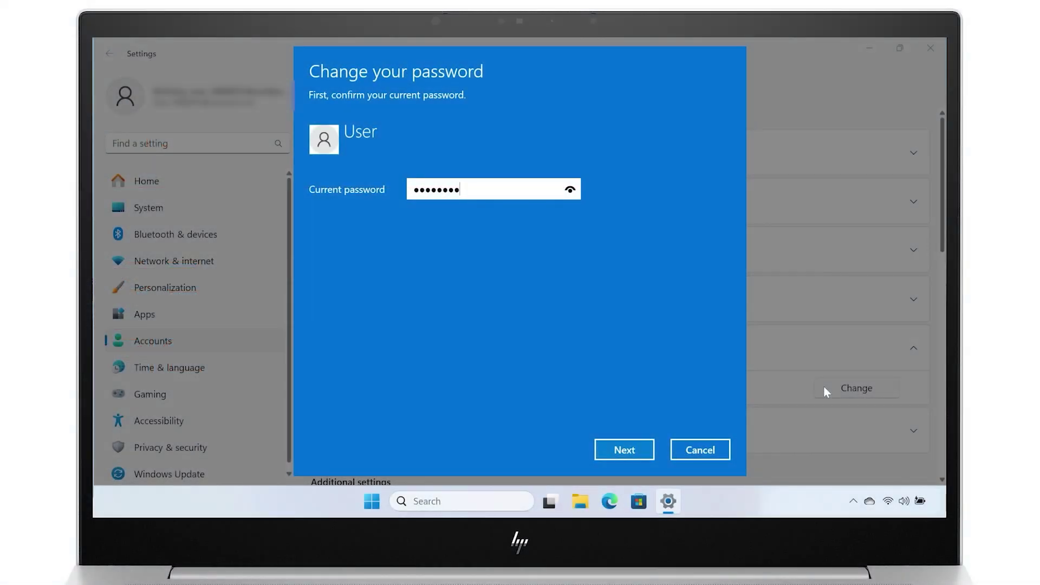
pyautogui.write('•••••')
pyautogui.click(638, 452)
pyautogui.write('•••••••••••••')
pyautogui.press('Tab')
pyautogui.write('•••••••••••••')
pyautogui.press('Tab')
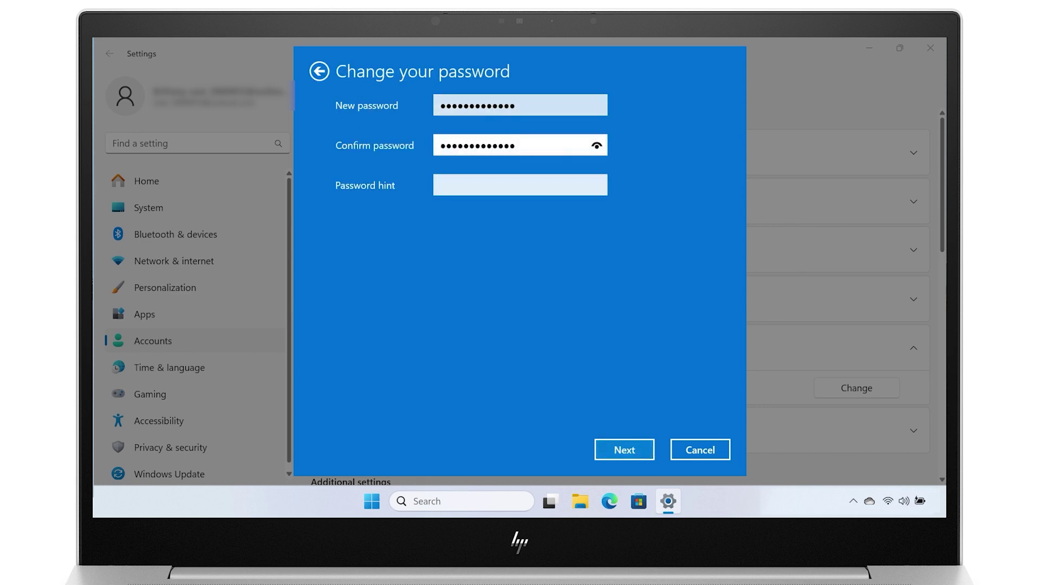
pyautogui.write('hint')
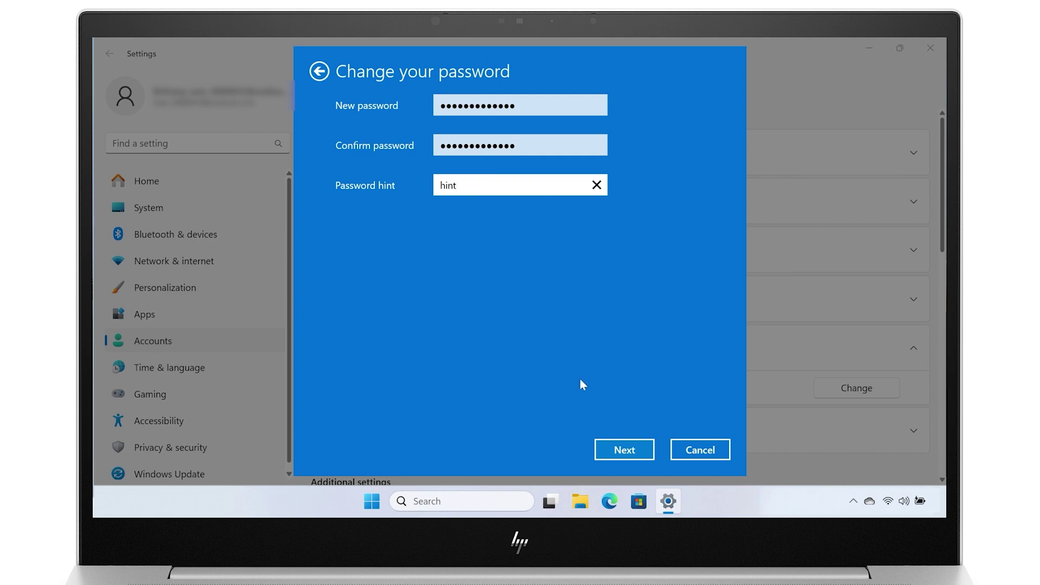
pyautogui.click(603, 457)
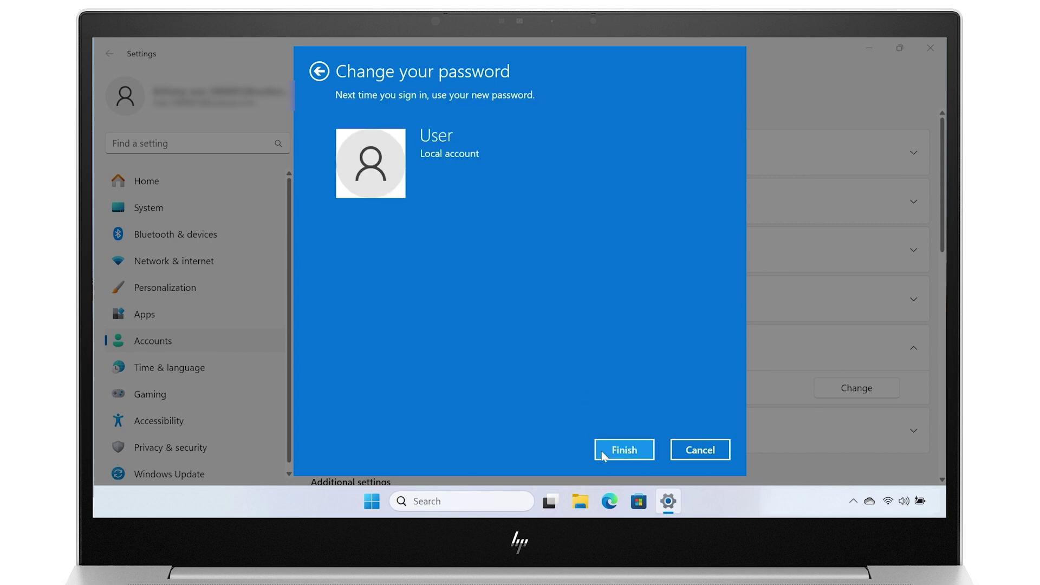
pyautogui.click(602, 454)
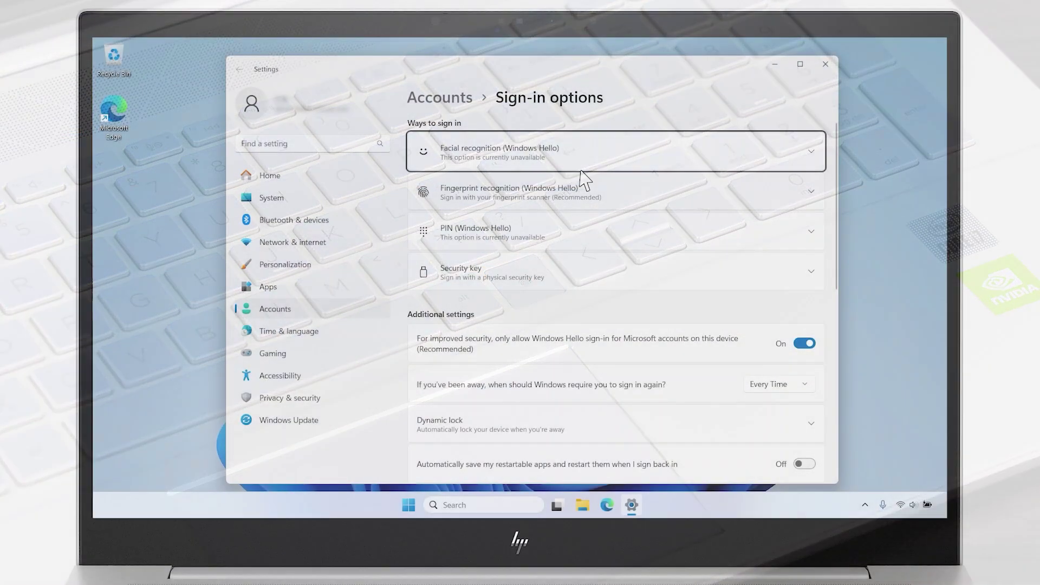
# - Begin Windows Hello fingerprint enrollment, verifying identity with the PIN
pyautogui.click(608, 192)
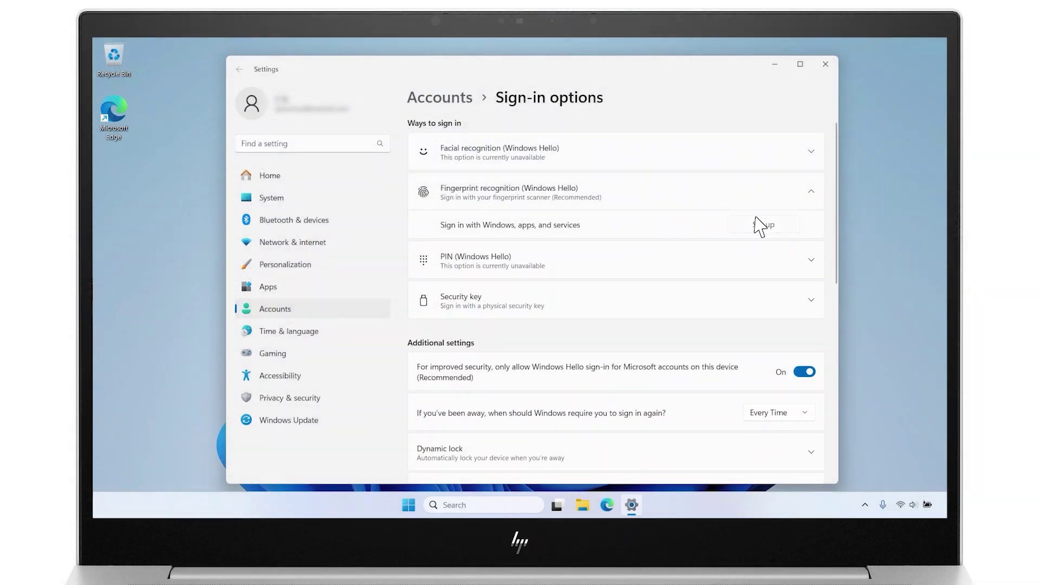
pyautogui.click(758, 225)
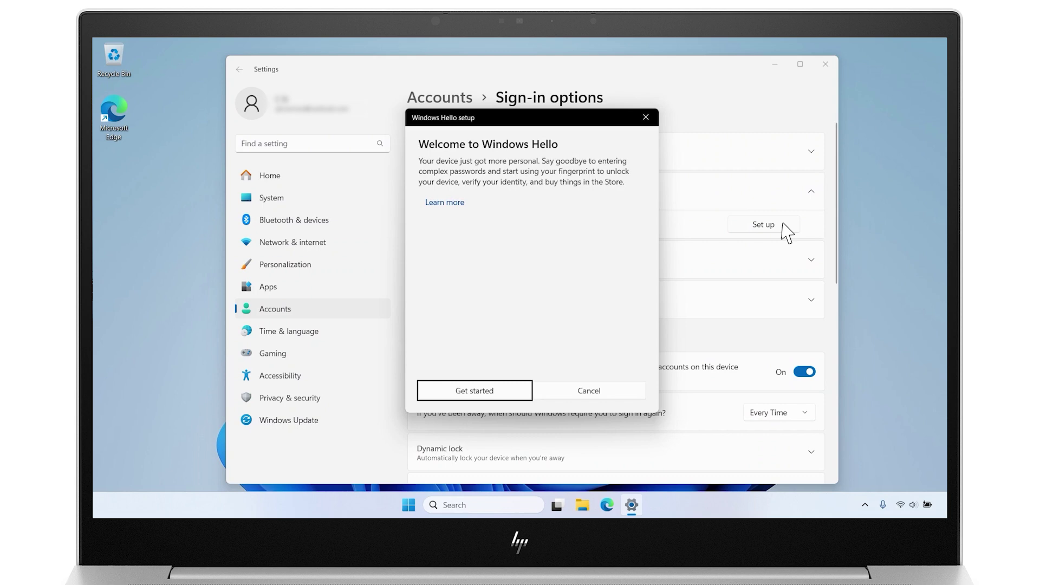
pyautogui.click(519, 394)
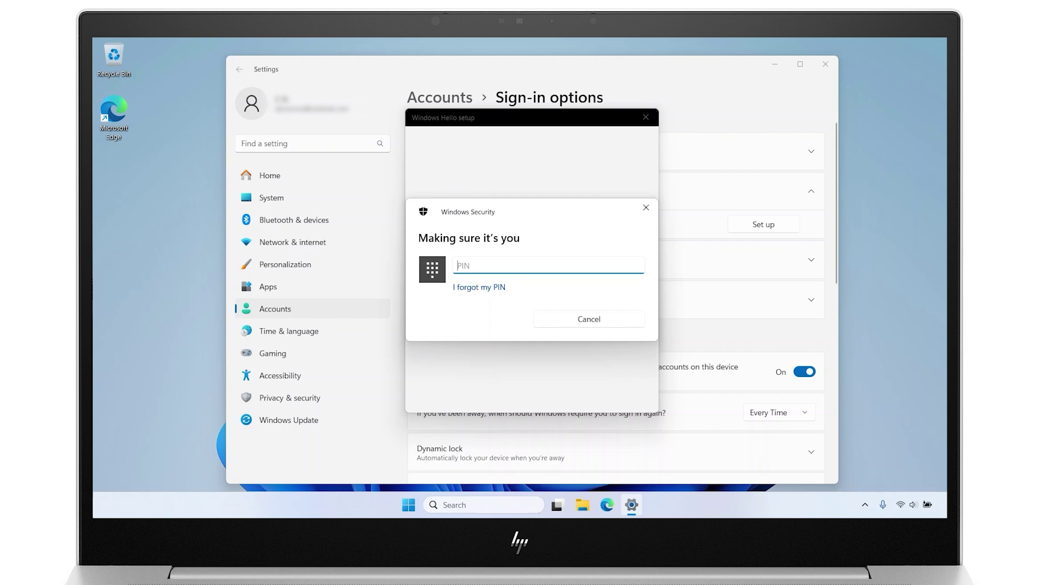
pyautogui.write('1234')
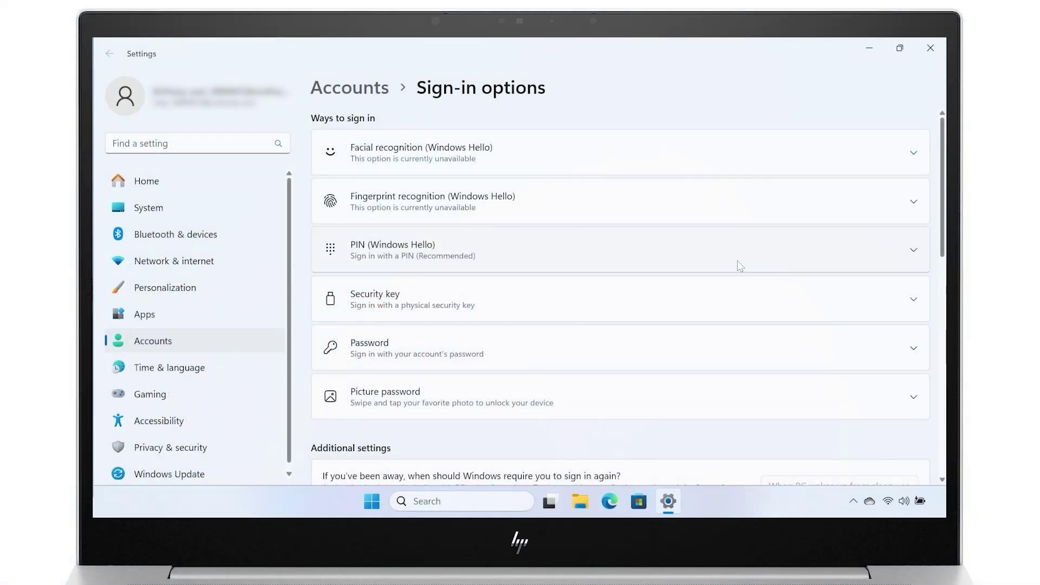
# - Create a six-digit Windows Hello PIN after confirming the account password, then collapse the PIN row
pyautogui.click(699, 250)
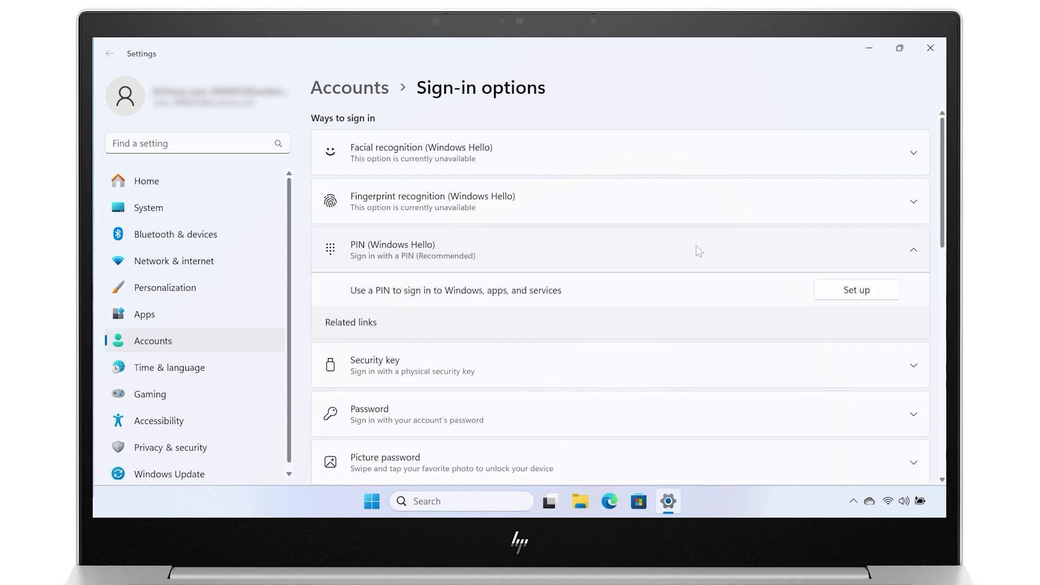
pyautogui.click(828, 293)
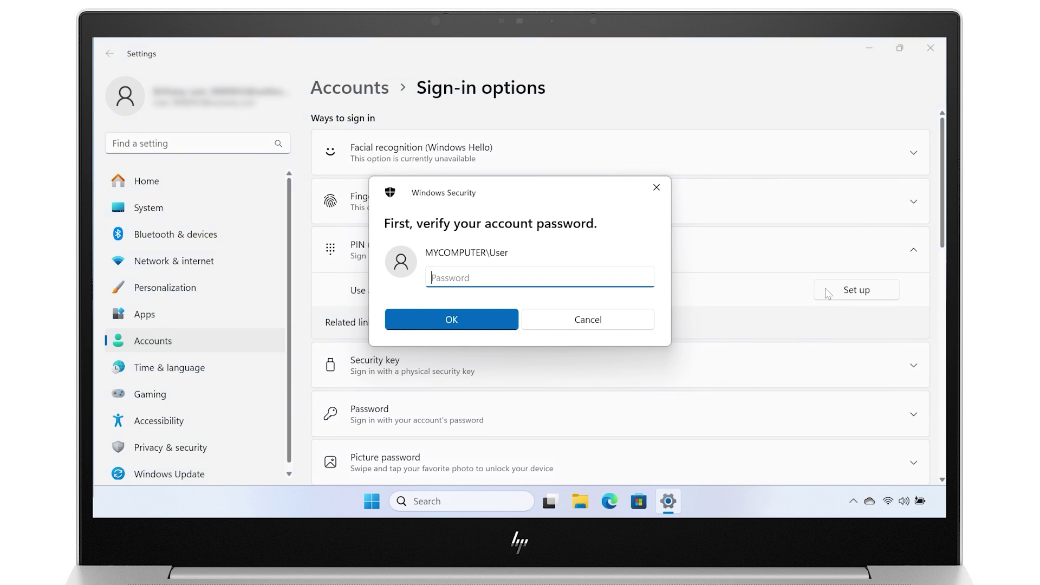
pyautogui.write('••••••••••••')
pyautogui.click(505, 313)
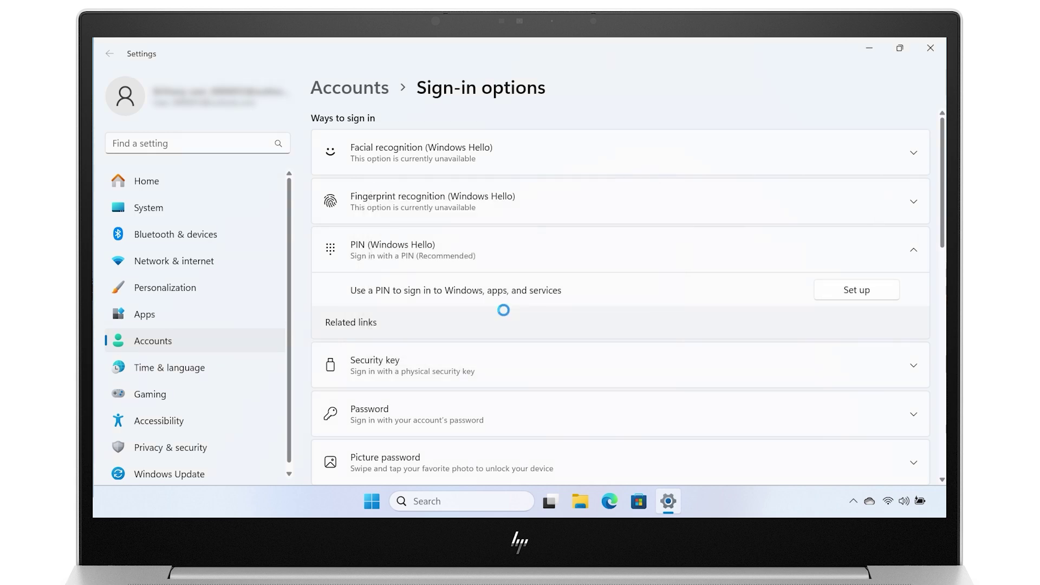
pyautogui.write('••••••')
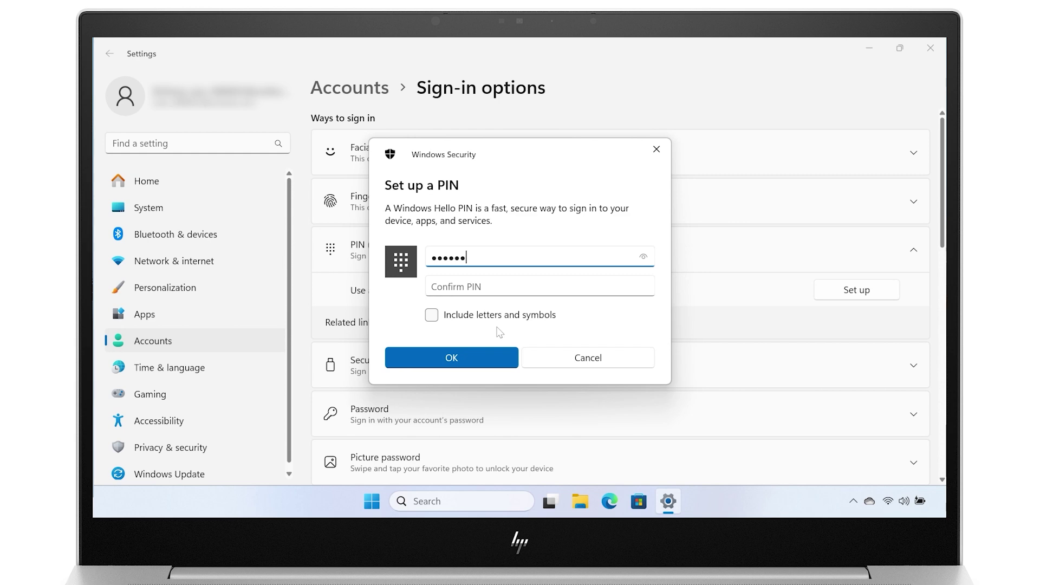
pyautogui.press('Tab')
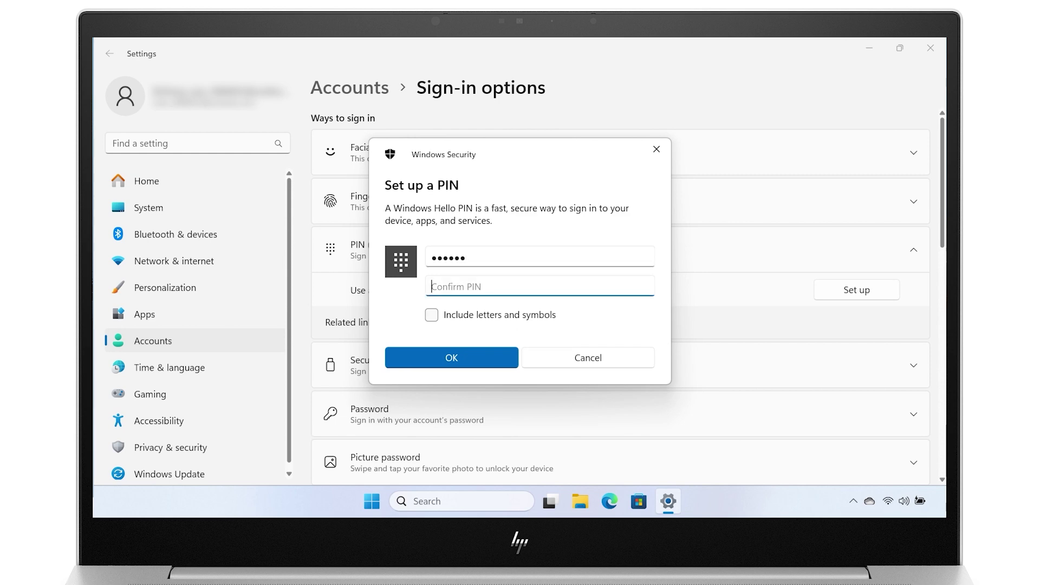
pyautogui.write('••••••')
pyautogui.click(486, 353)
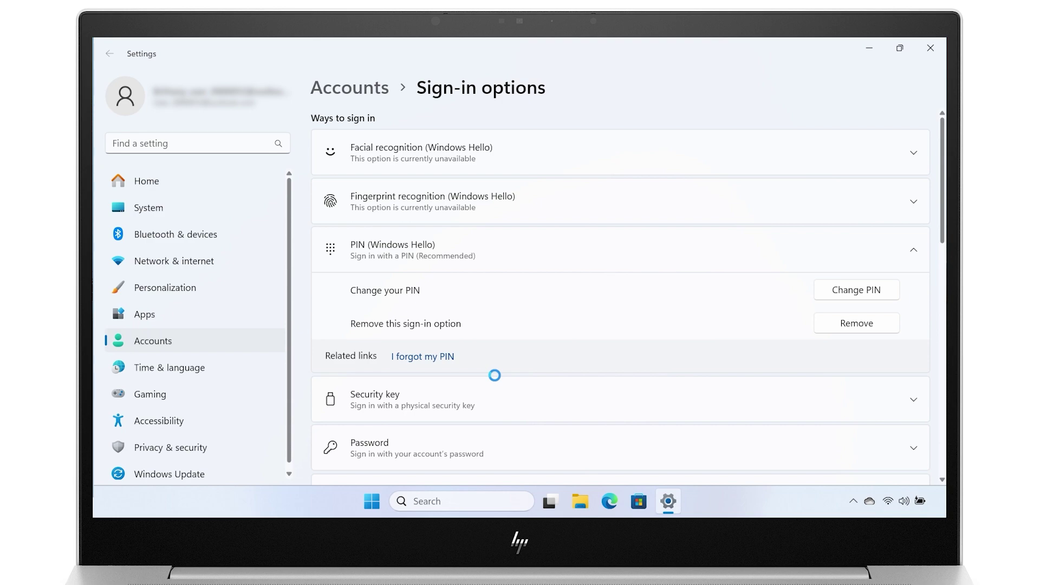
pyautogui.click(578, 238)
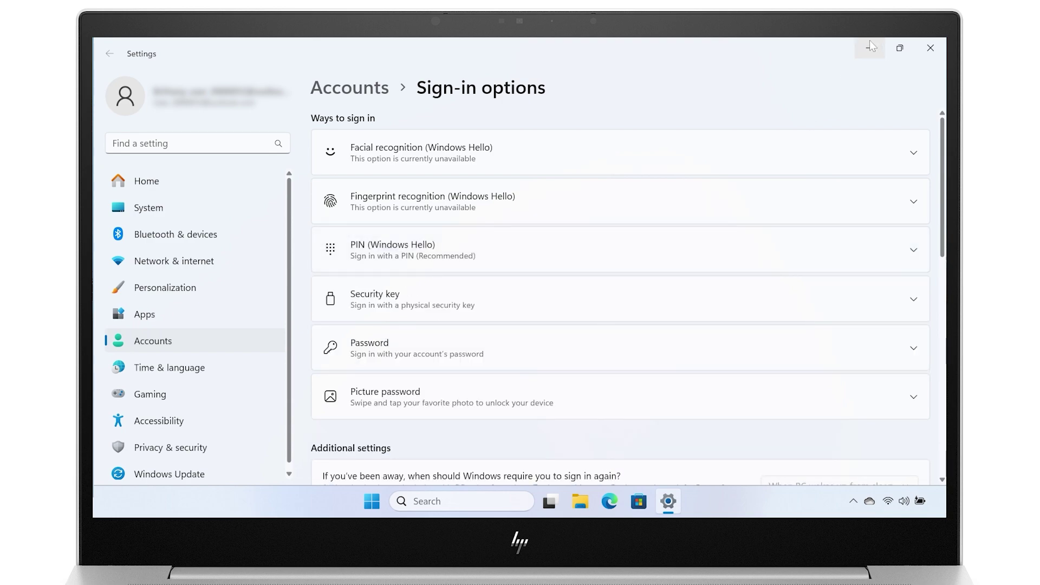
# - Set up Windows Hello facial recognition, confirming with the PIN and completing the face scan
pyautogui.click(929, 46)
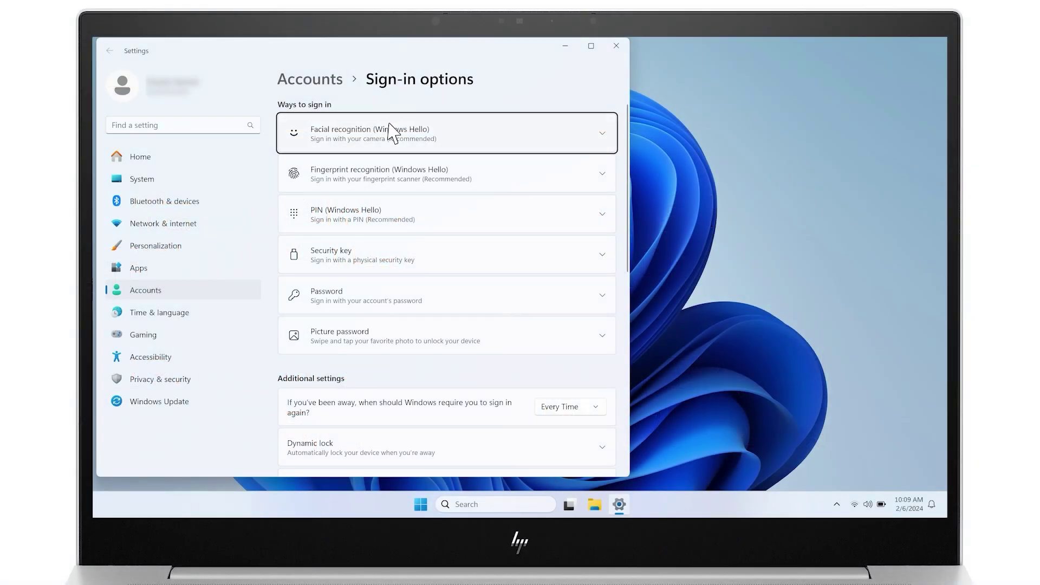
pyautogui.click(390, 133)
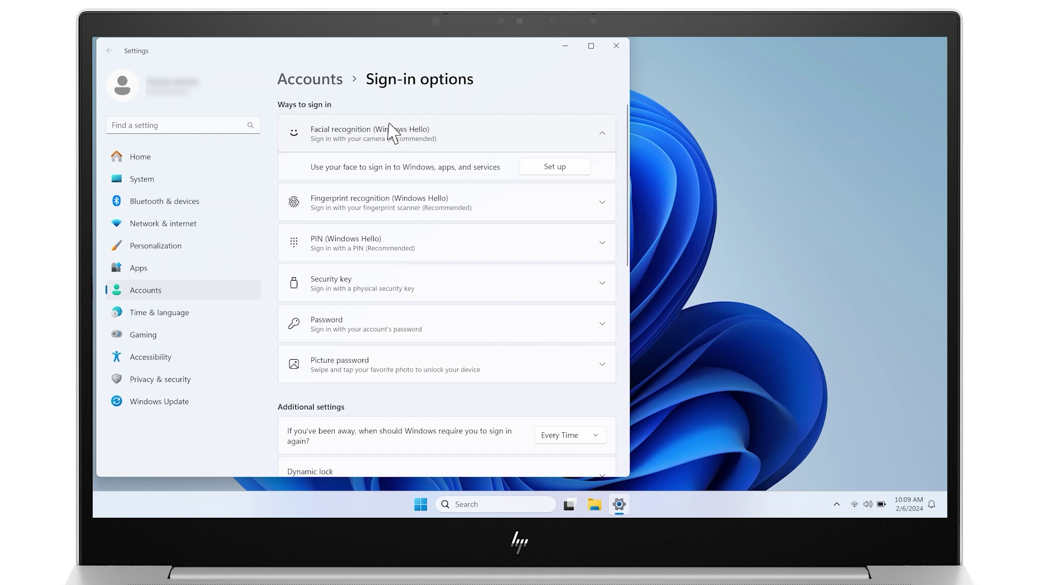
pyautogui.click(536, 166)
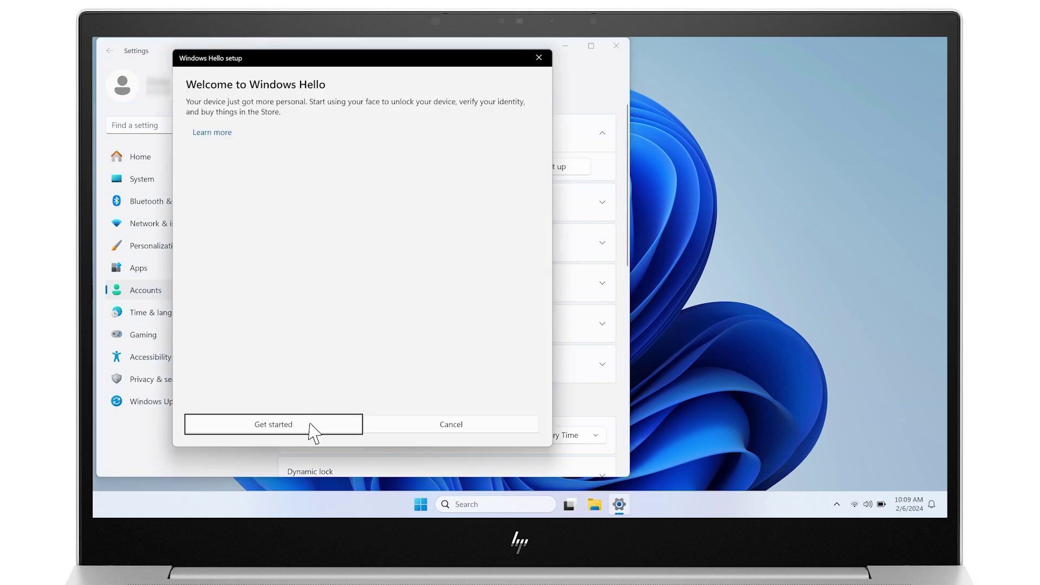
pyautogui.click(310, 424)
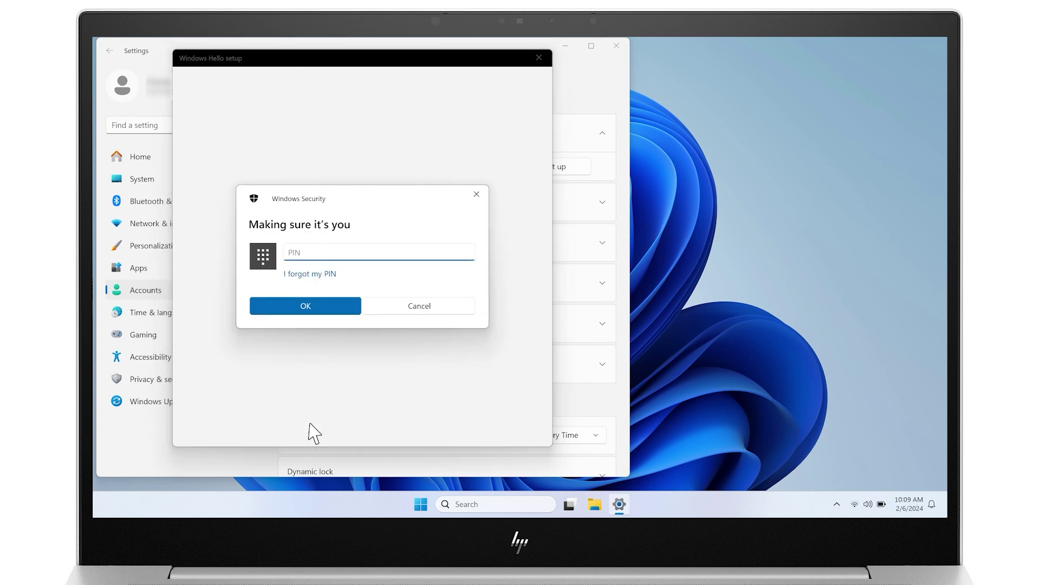
pyautogui.write('1234')
pyautogui.click(327, 309)
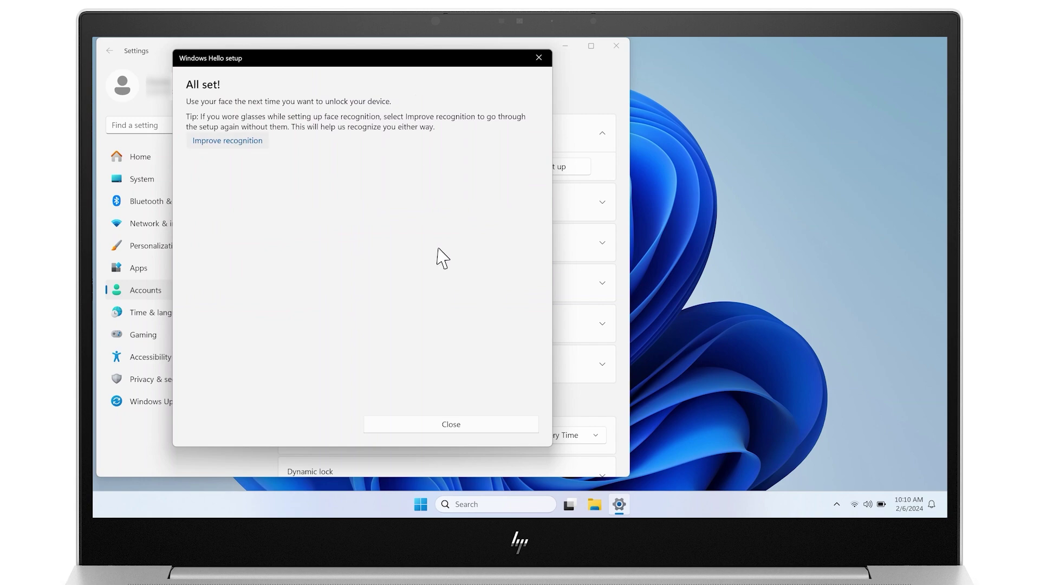
pyautogui.click(464, 428)
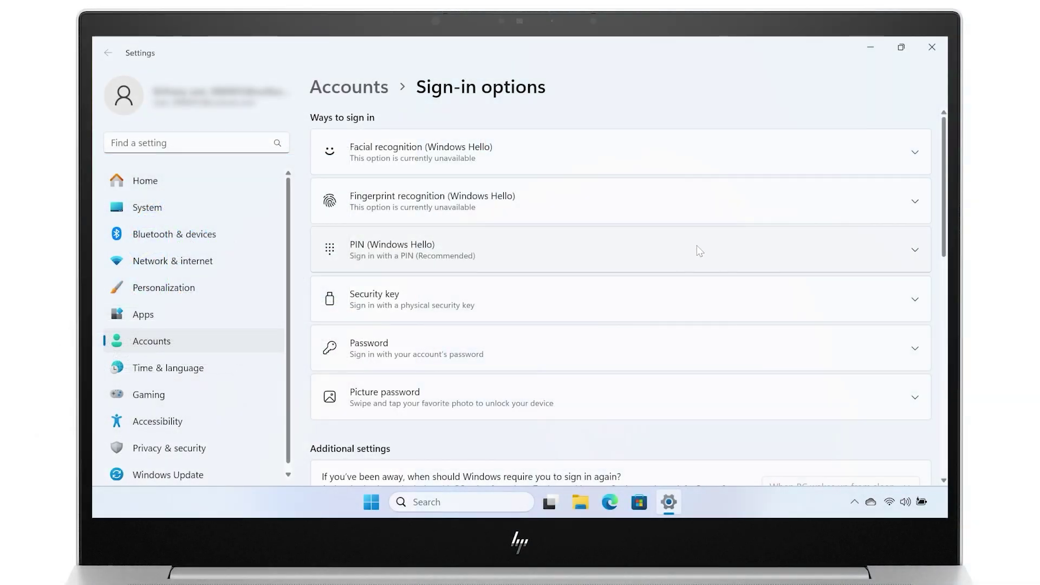
# - Set a new six-digit Windows Hello PIN, verifying the account password first
pyautogui.click(697, 245)
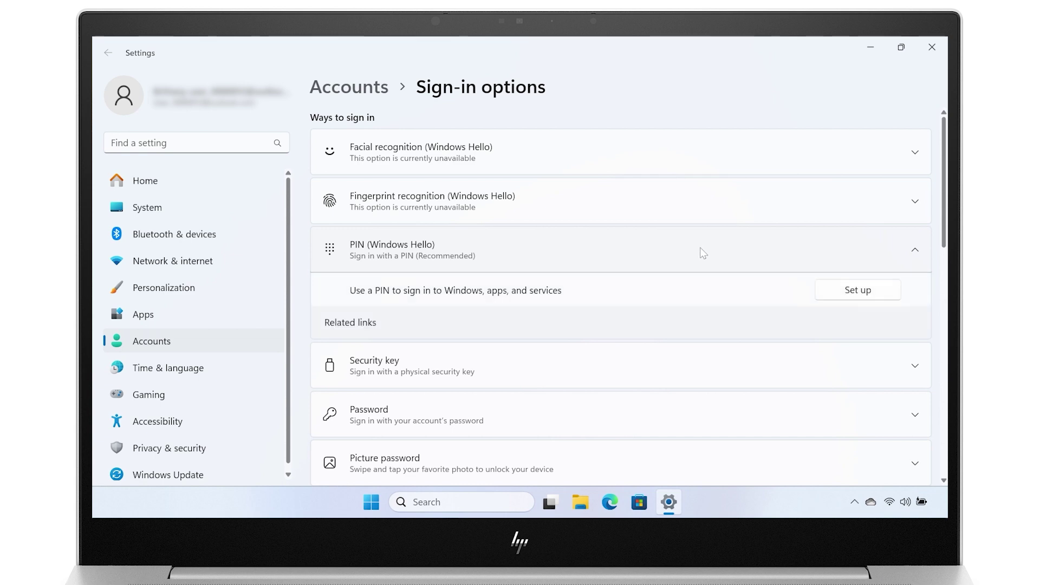
pyautogui.click(829, 293)
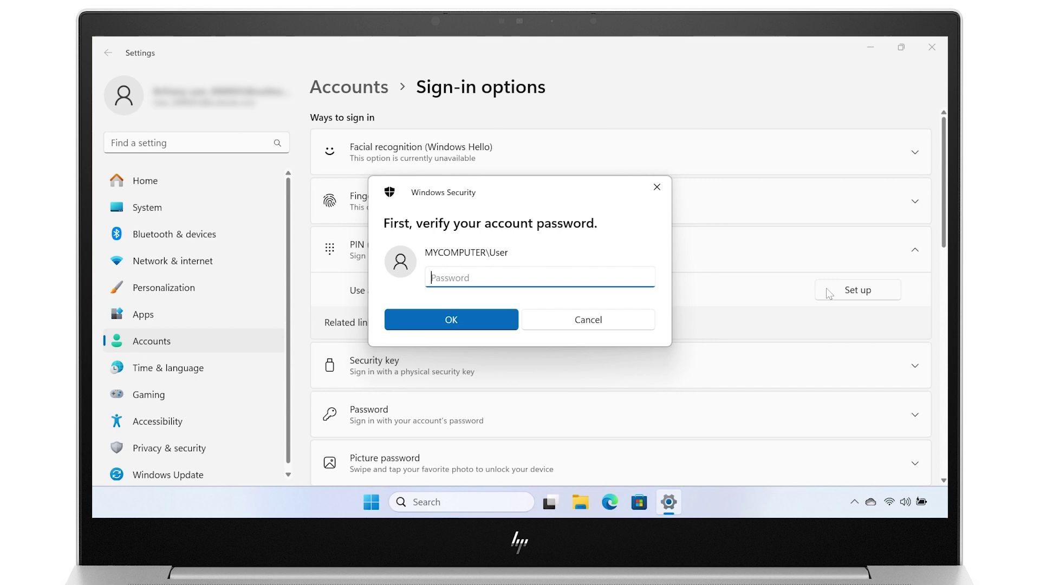
pyautogui.write('•••••••••••••')
pyautogui.click(502, 312)
pyautogui.write('••••••')
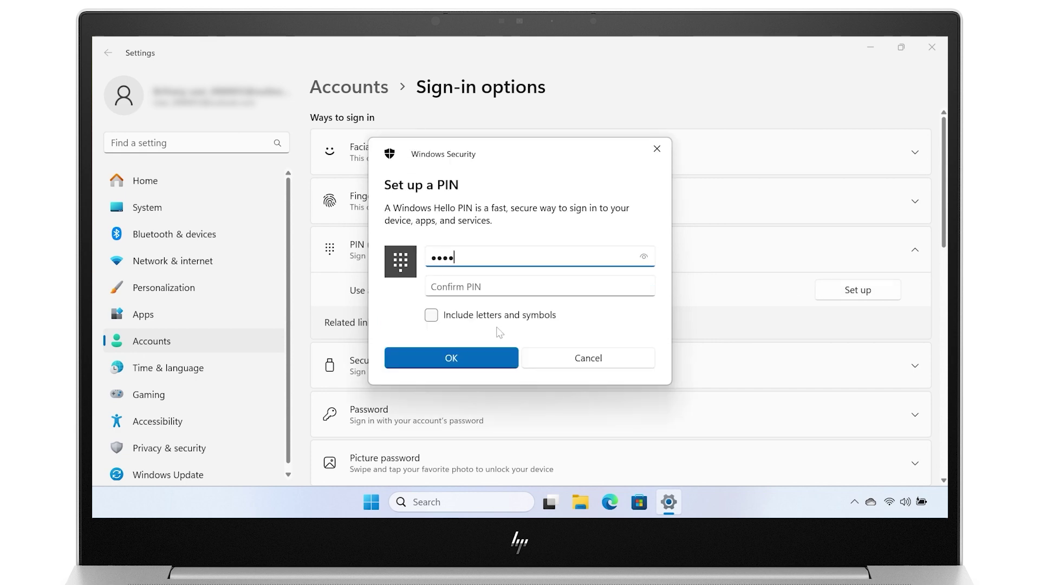
pyautogui.press('Tab')
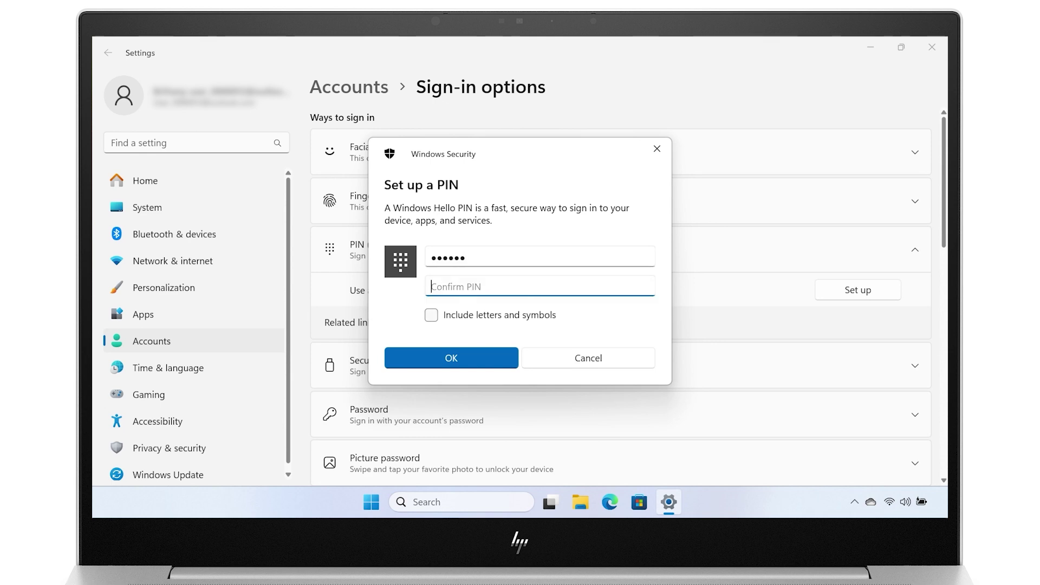
pyautogui.write('••••••')
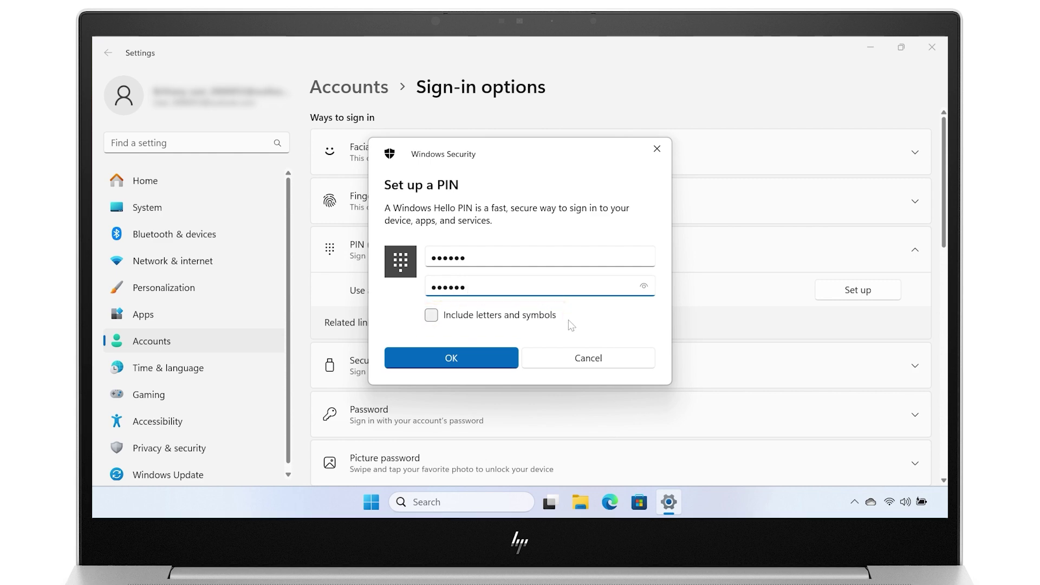
pyautogui.click(488, 356)
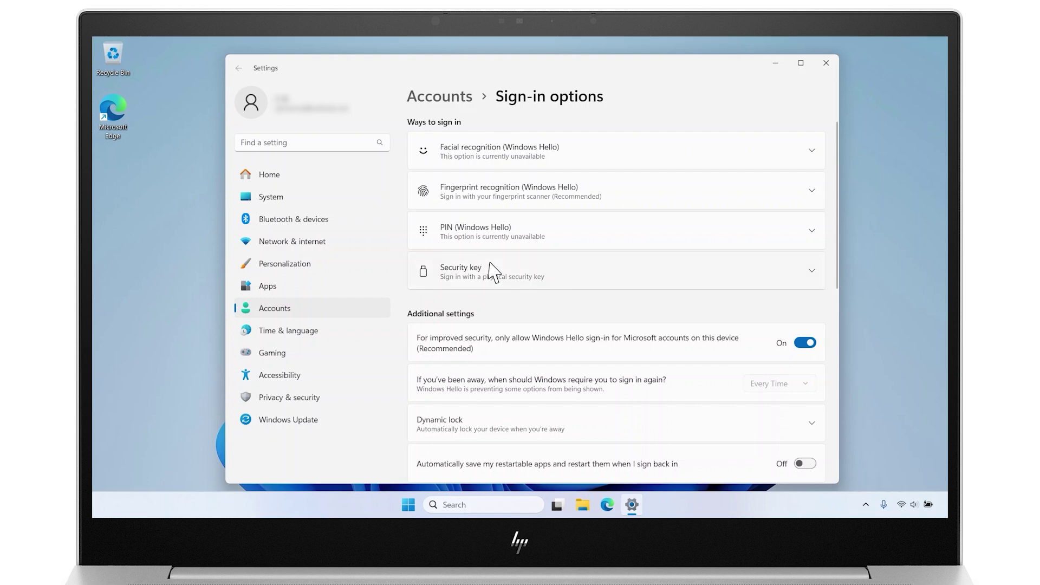
pyautogui.click(493, 271)
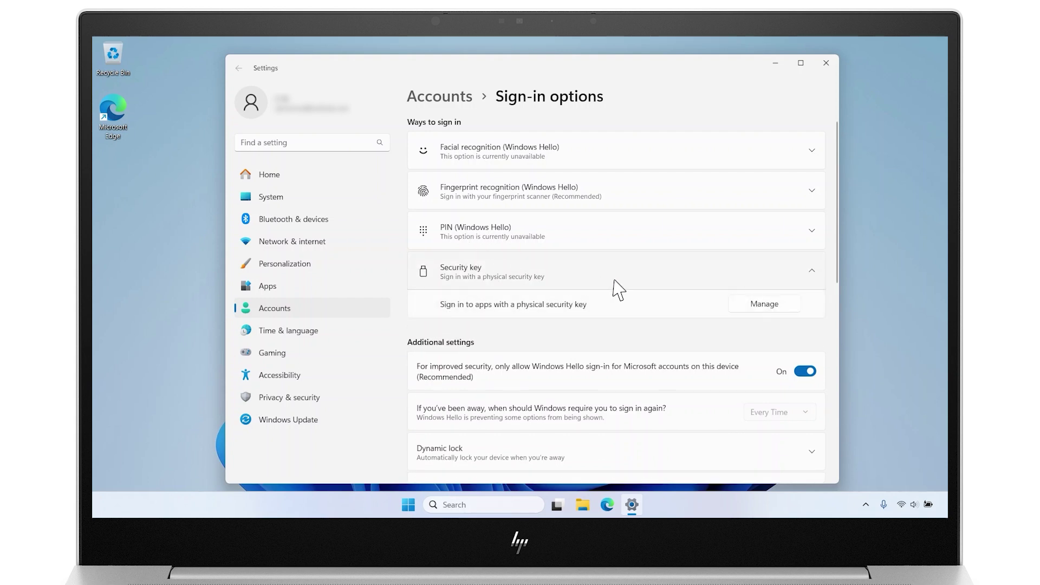
pyautogui.click(765, 303)
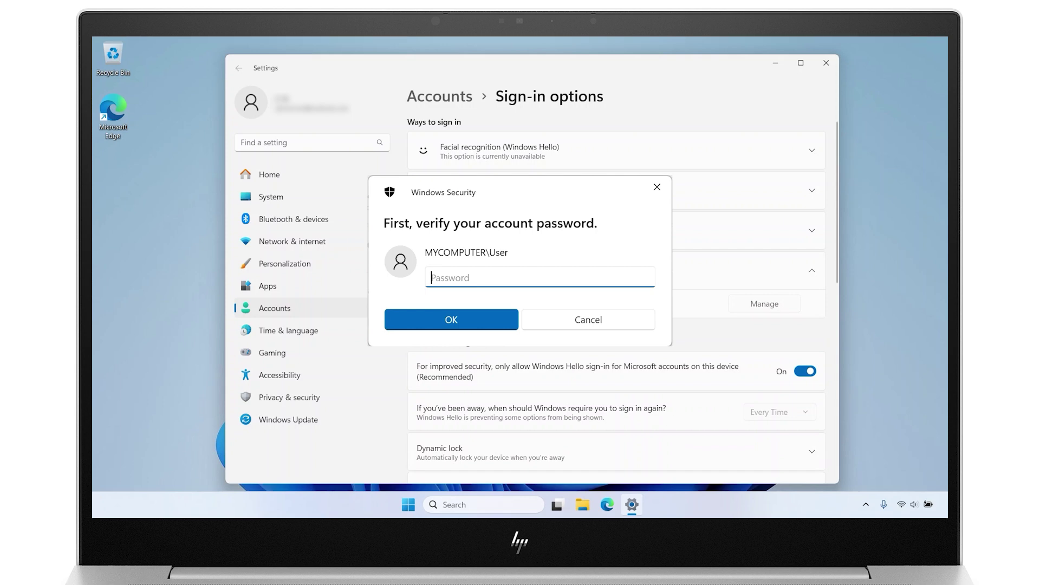
pyautogui.press('Escape')
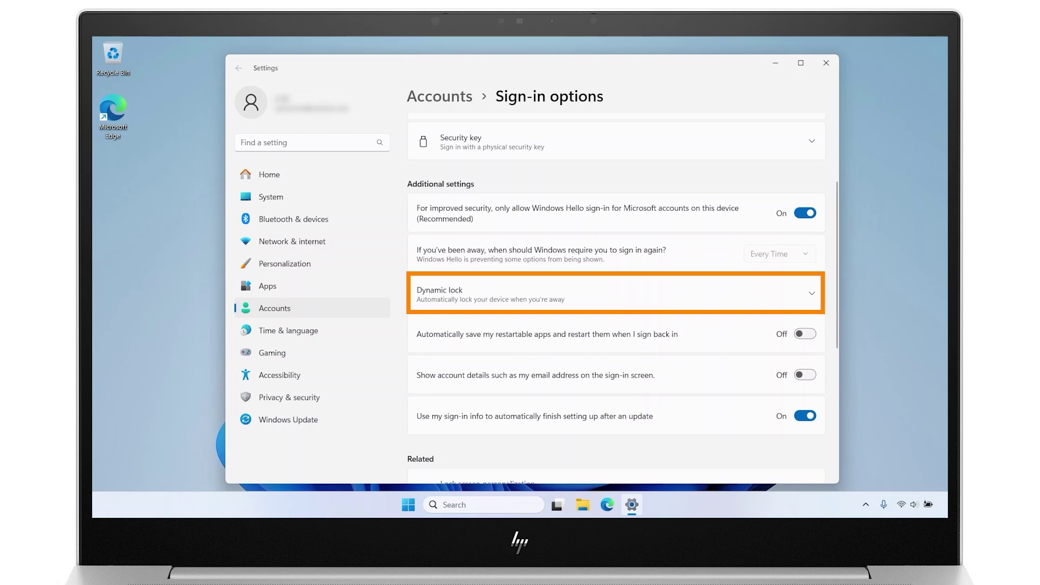
# - Enable Dynamic lock's automatic locking when away, then enter the password at the sign-in screen
pyautogui.click(804, 292)
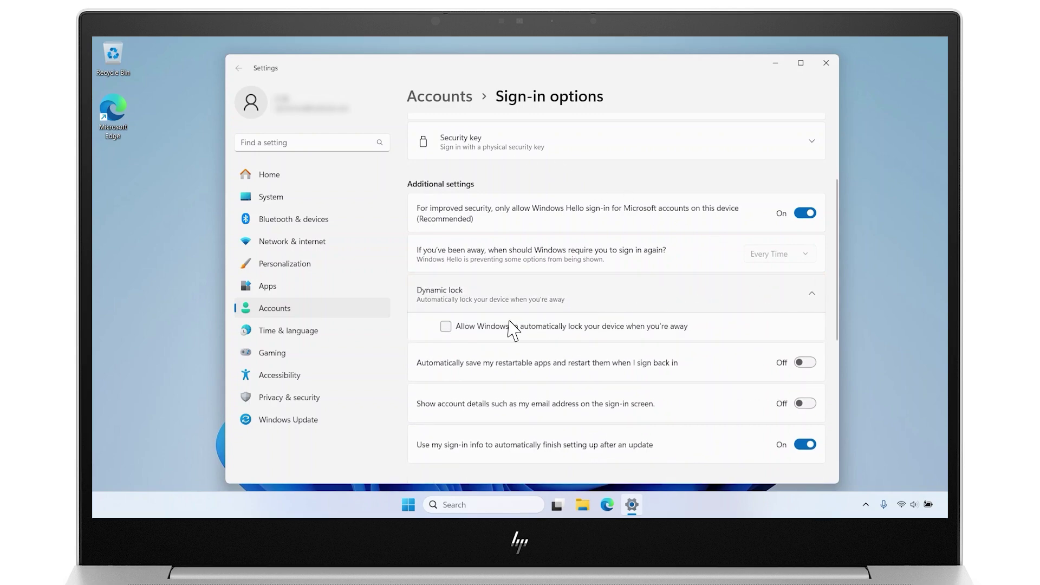
pyautogui.click(446, 326)
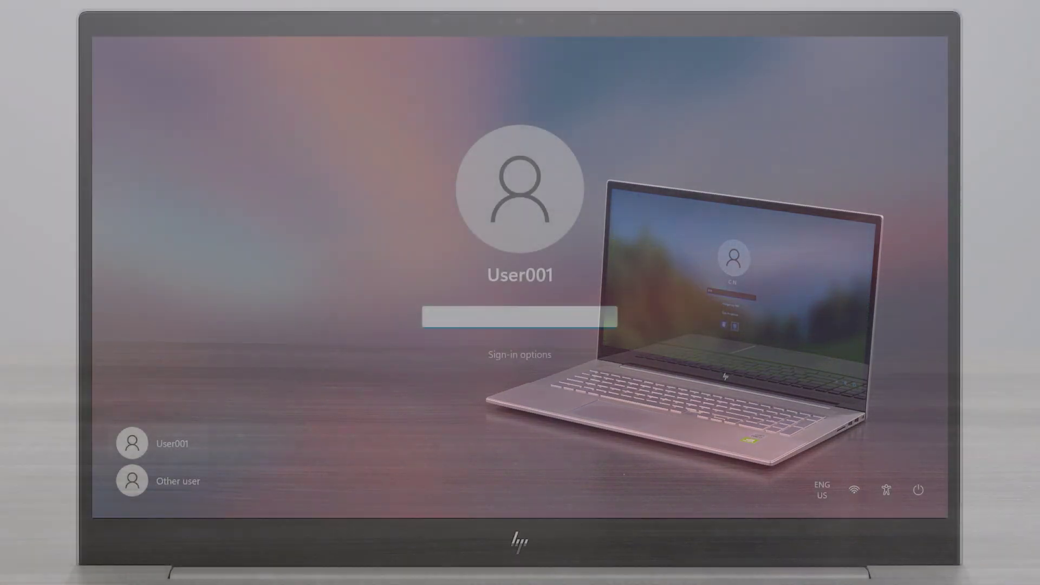
pyautogui.write('••••••••')
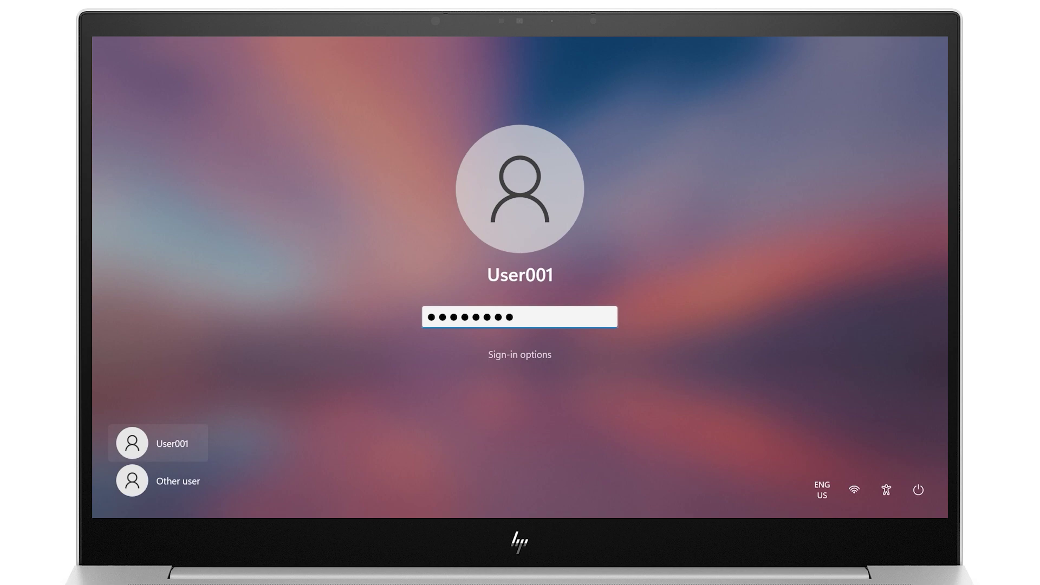